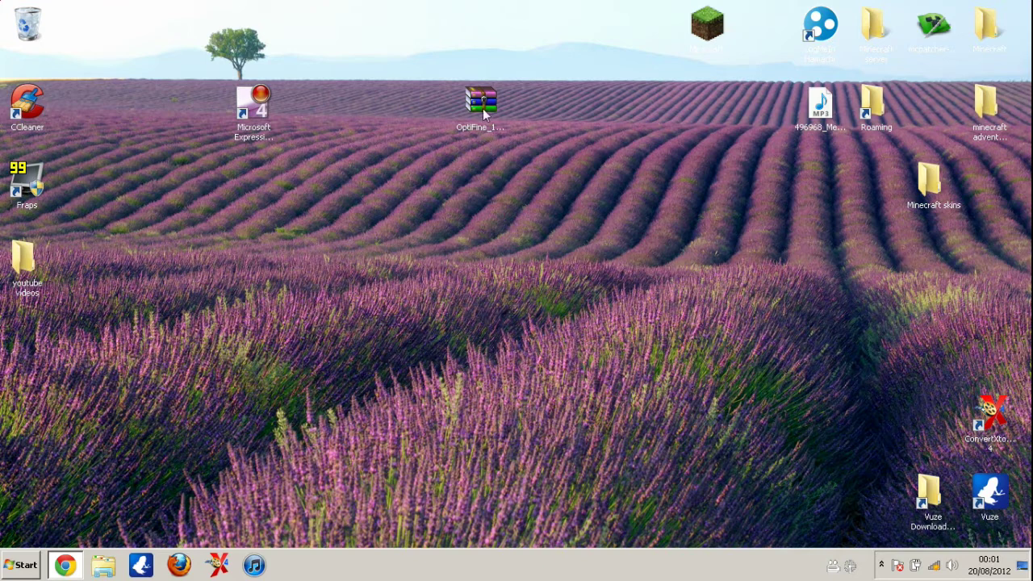
pyautogui.moveTo(482, 109); pyautogui.dragTo(452, 150)
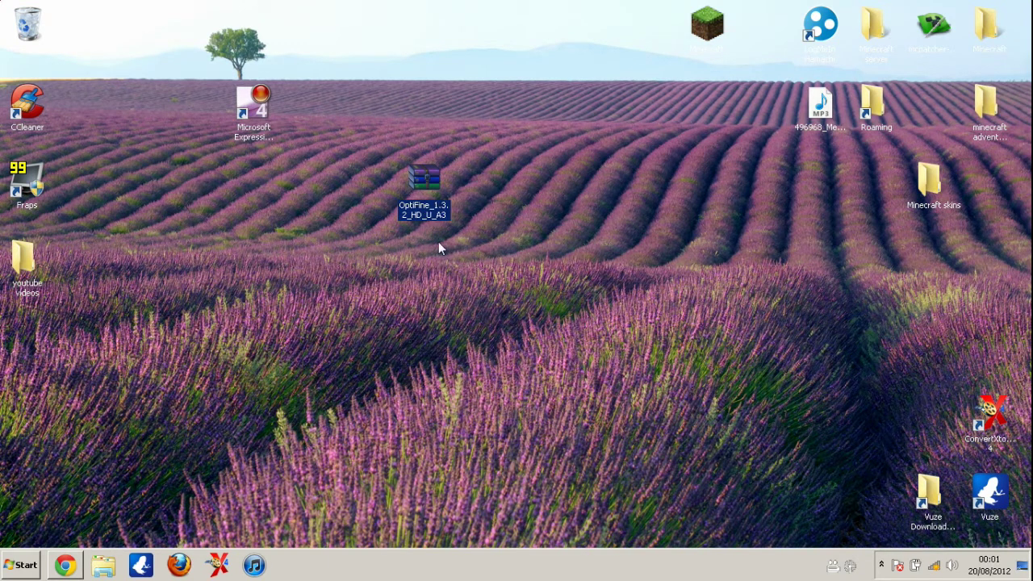
pyautogui.moveTo(434, 187); pyautogui.dragTo(464, 172)
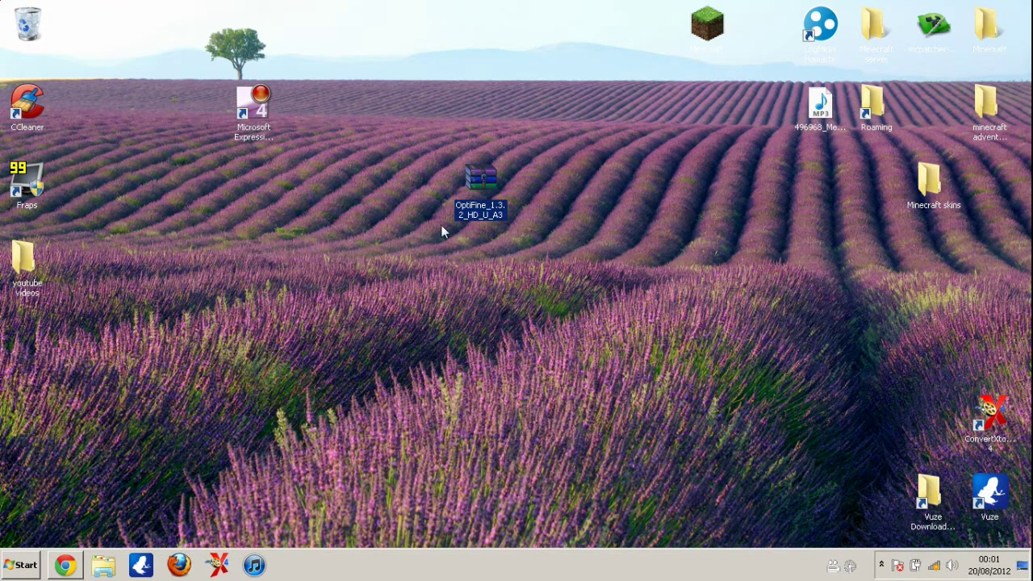
# - Open the bin folder inside .minecraft, reaching it through a system search for %appdata%
pyautogui.click(20, 563)
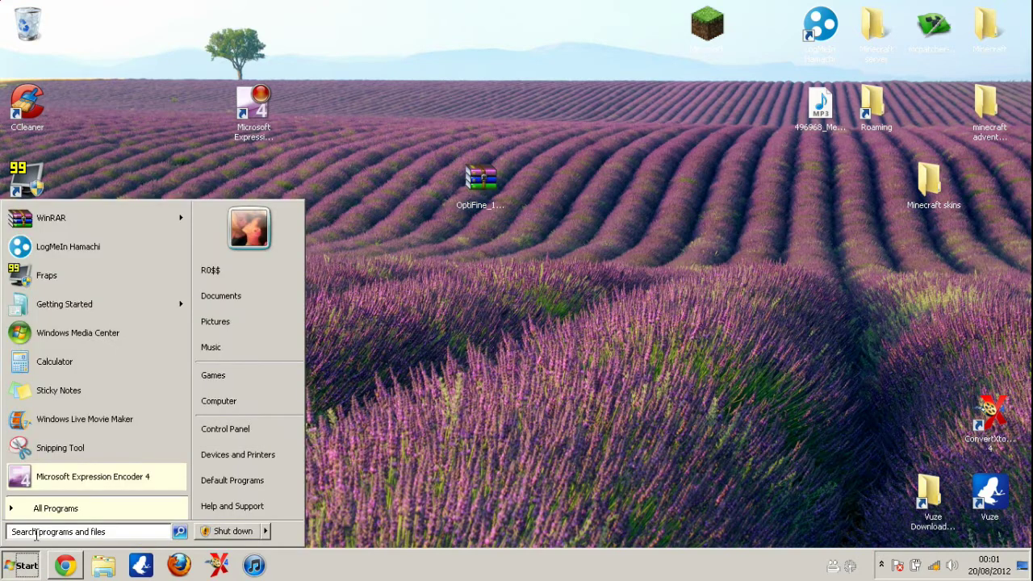
pyautogui.write('%appdata')
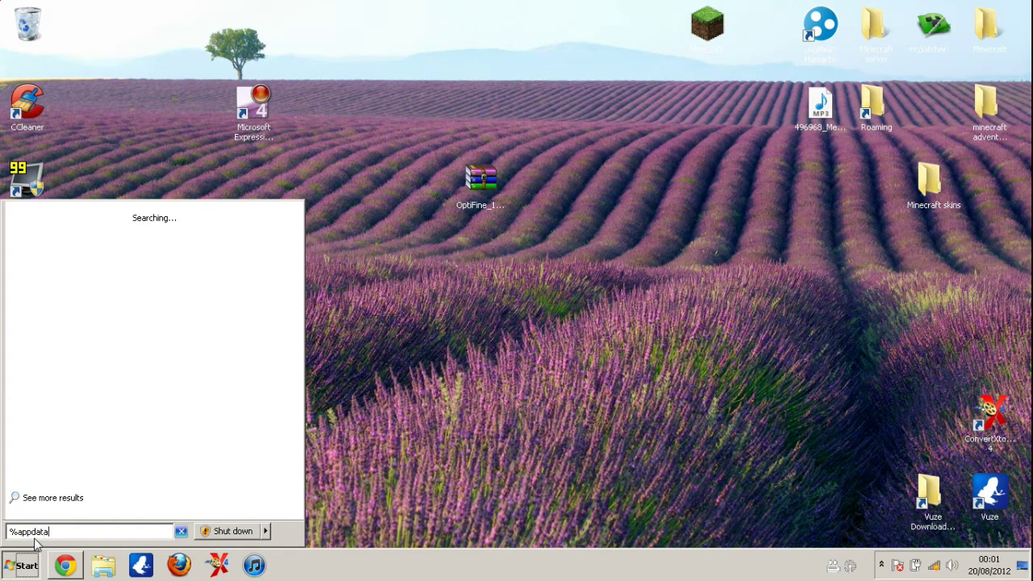
pyautogui.write('%')
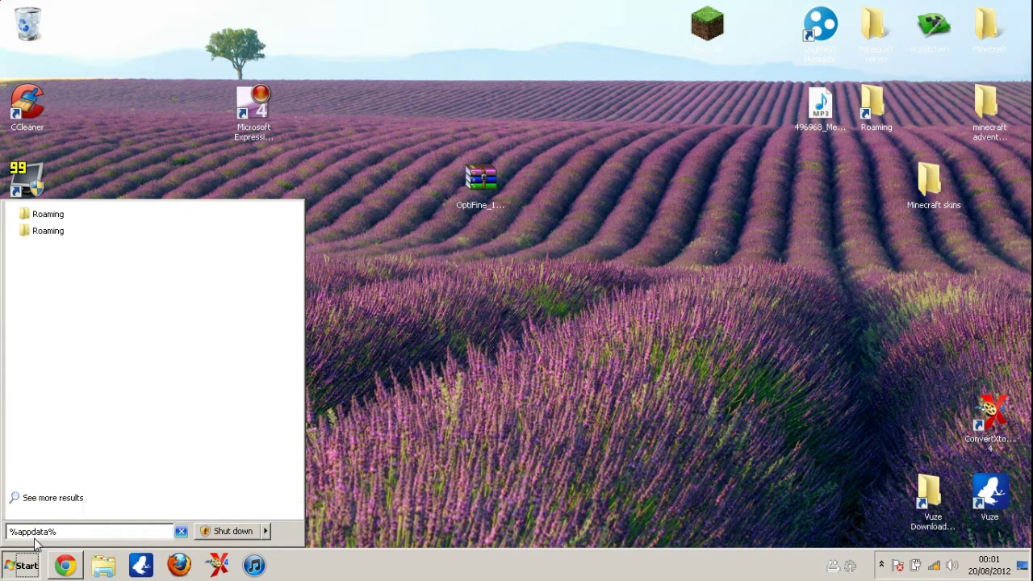
pyautogui.click(59, 216)
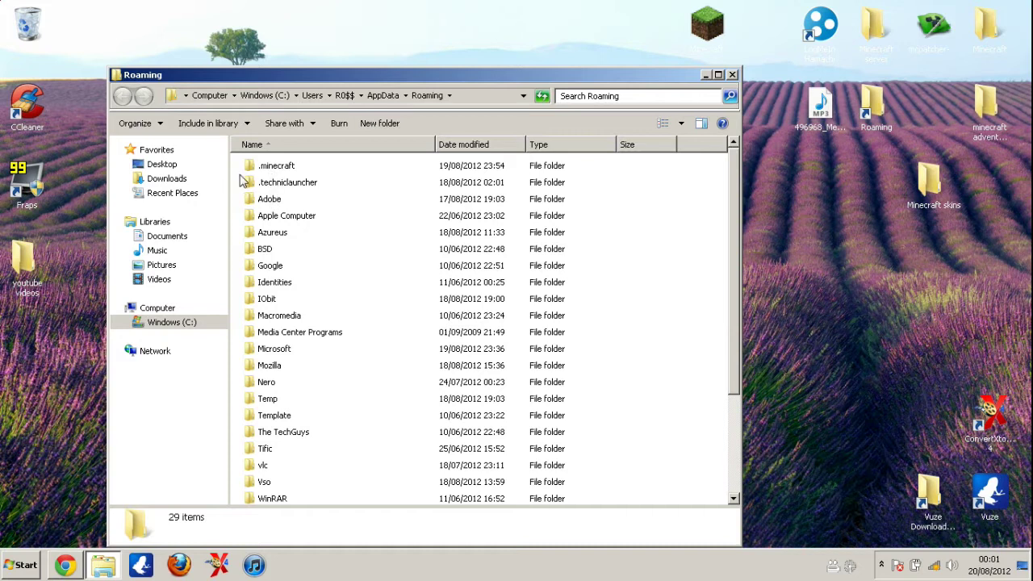
pyautogui.doubleClick(266, 170)
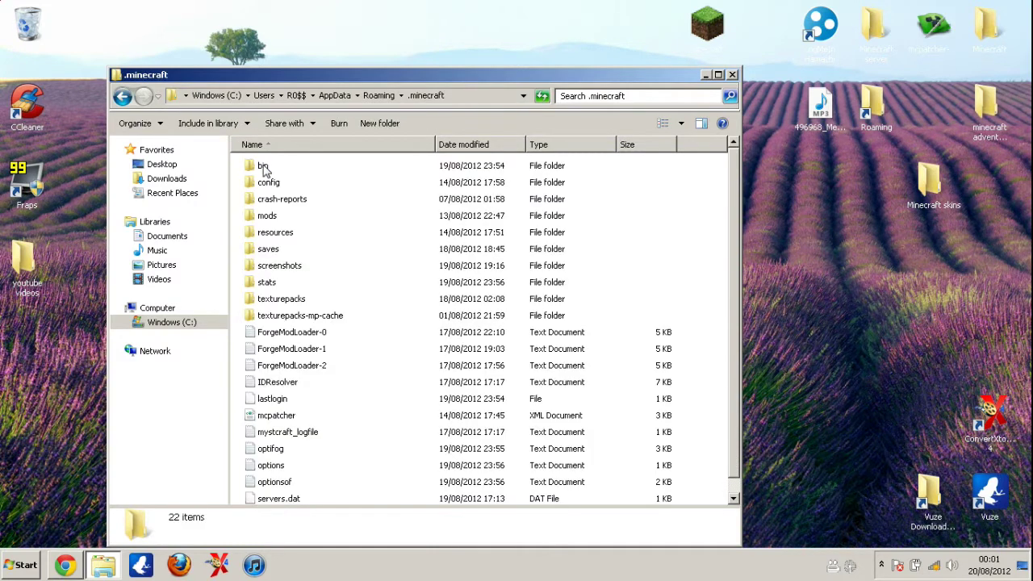
pyautogui.doubleClick(266, 169)
# - Open the minecraft jar file with WinRAR and close the bin folder window
pyautogui.click(283, 287)
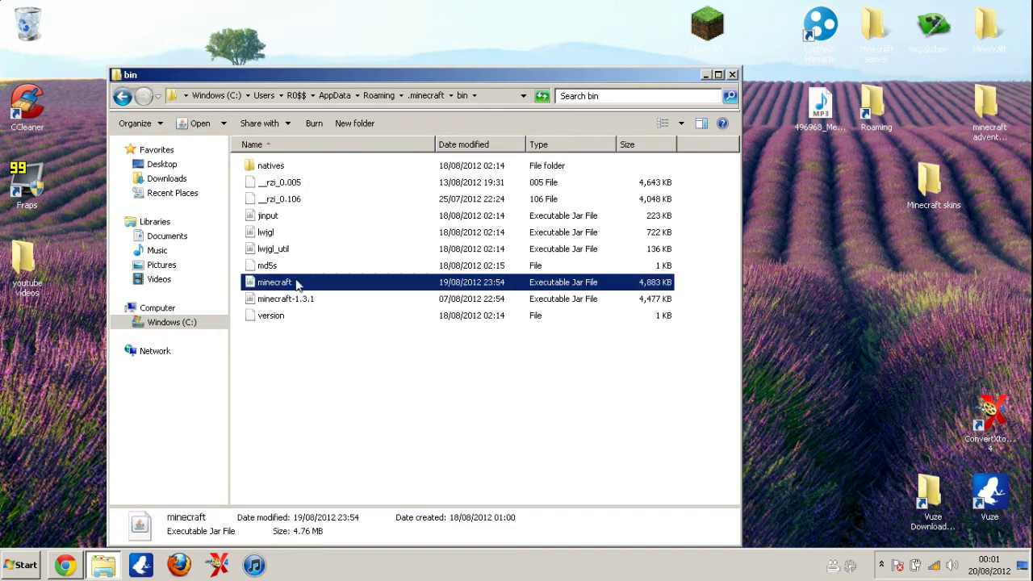
pyautogui.rightClick(296, 288)
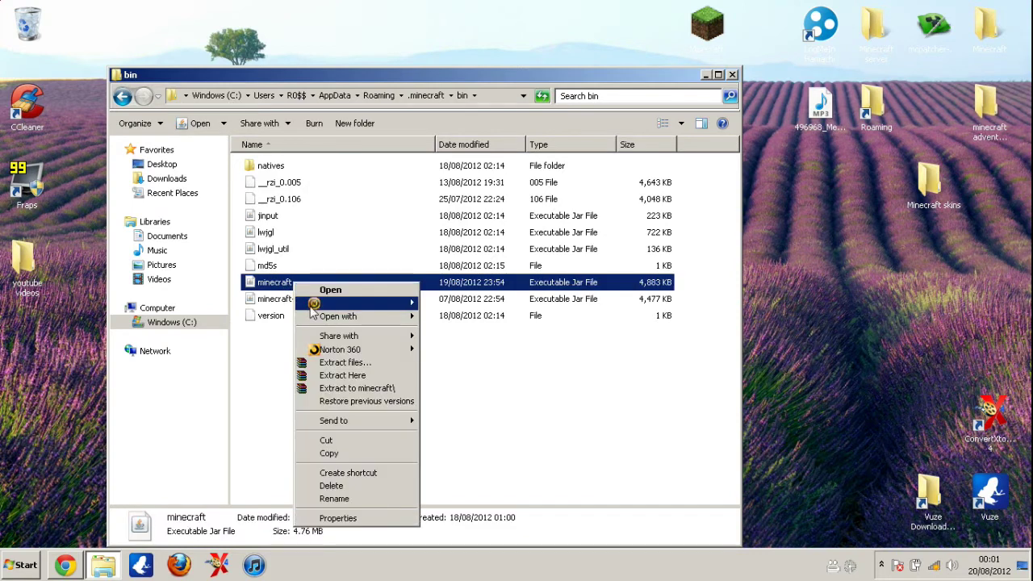
pyautogui.moveTo(331, 316)
pyautogui.click(456, 332)
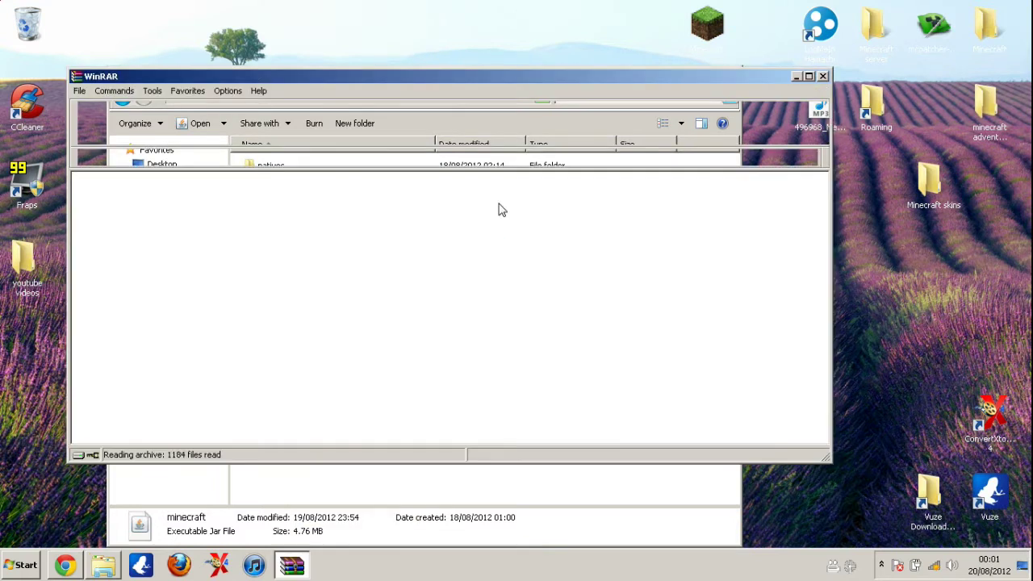
pyautogui.moveTo(587, 78); pyautogui.dragTo(589, 157)
pyautogui.click(732, 75)
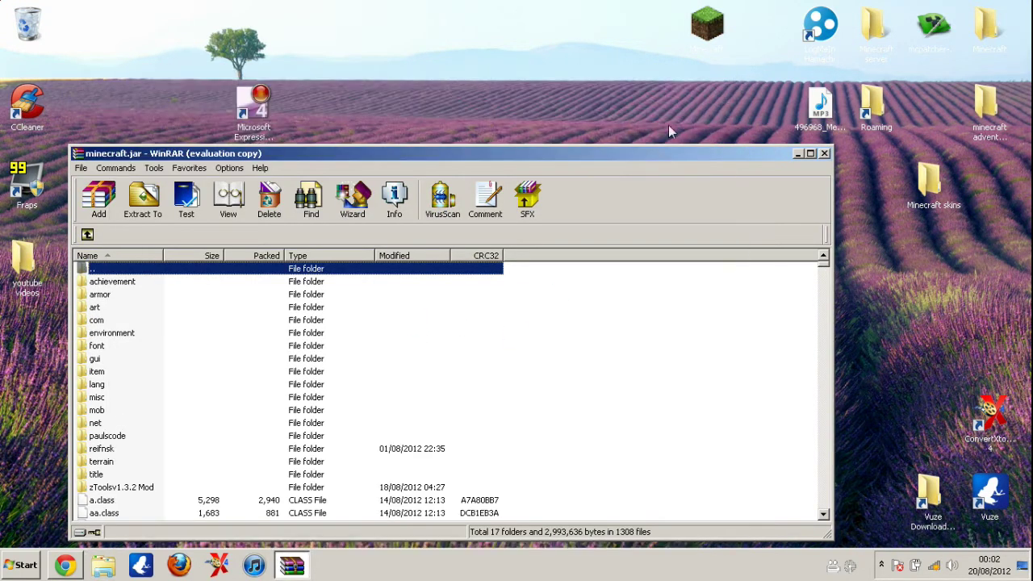
pyautogui.moveTo(657, 153); pyautogui.dragTo(640, 75)
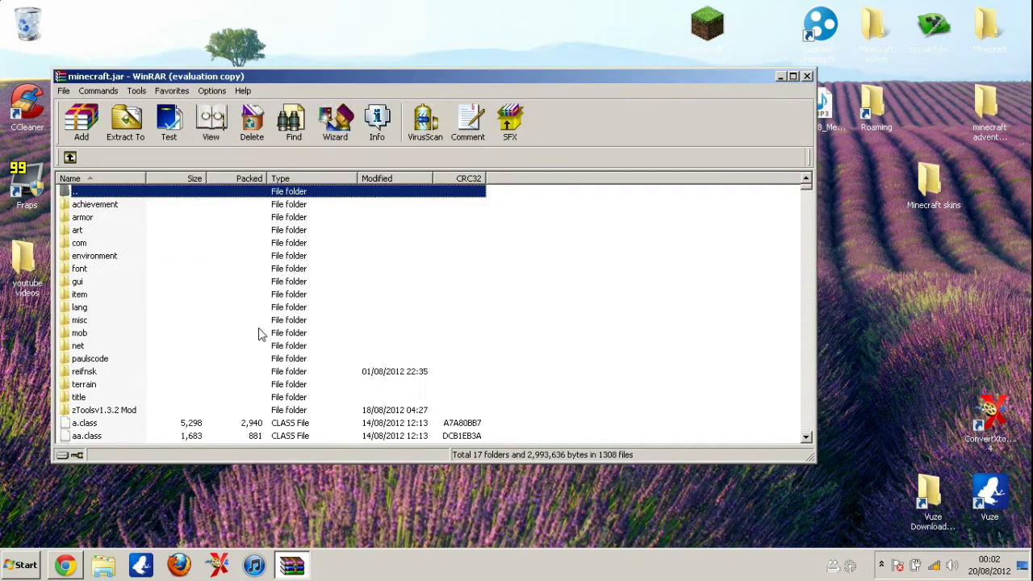
pyautogui.click(102, 358)
pyautogui.click(101, 335)
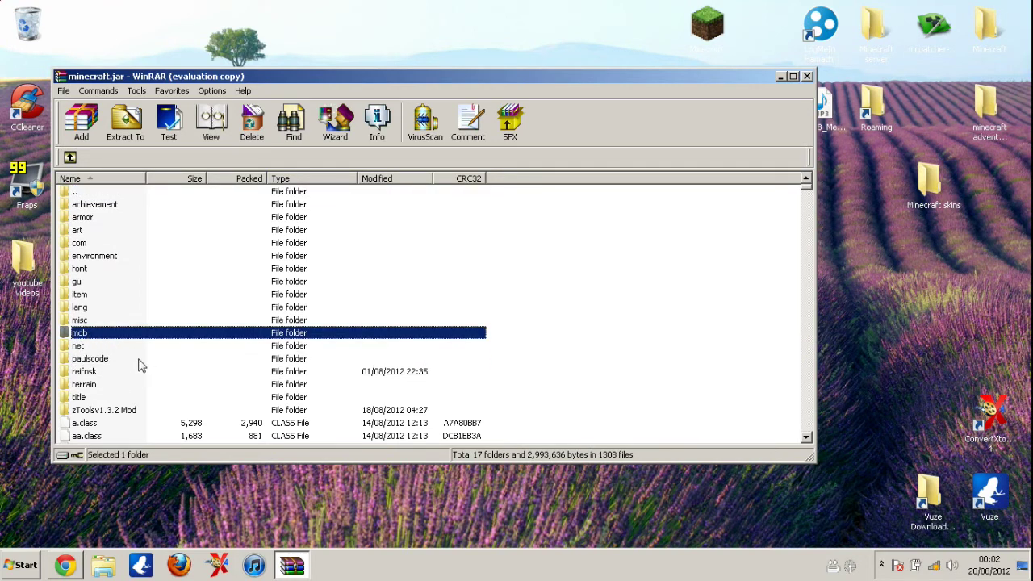
pyautogui.click(100, 206)
pyautogui.click(100, 193)
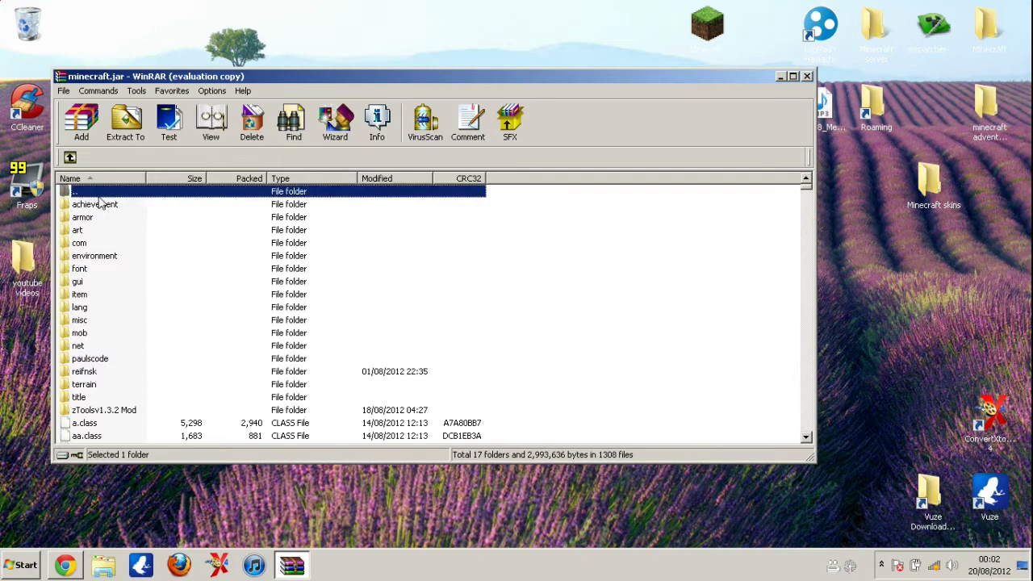
# - Move the minecraft.jar archive window out of the way and open the OptiFine_1.3.2_HD_U_A3 archive from the desktop
pyautogui.moveTo(493, 77); pyautogui.dragTo(508, 264)
pyautogui.moveTo(489, 212); pyautogui.dragTo(490, 110)
pyautogui.doubleClick(484, 112)
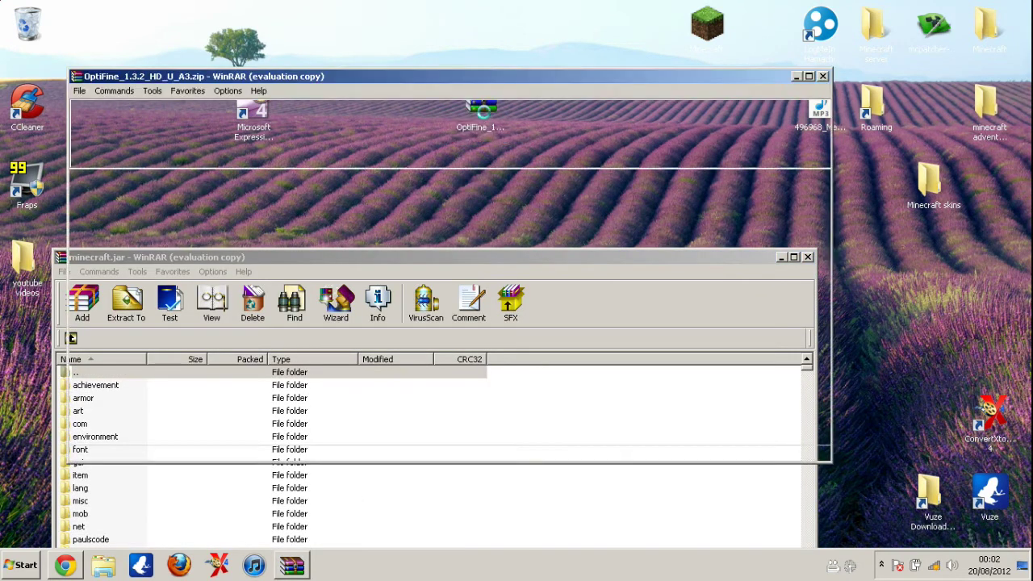
# - Add all files from the OptiFine archive to minecraft.jar with the default archive settings, and close both archives
pyautogui.click(356, 209)
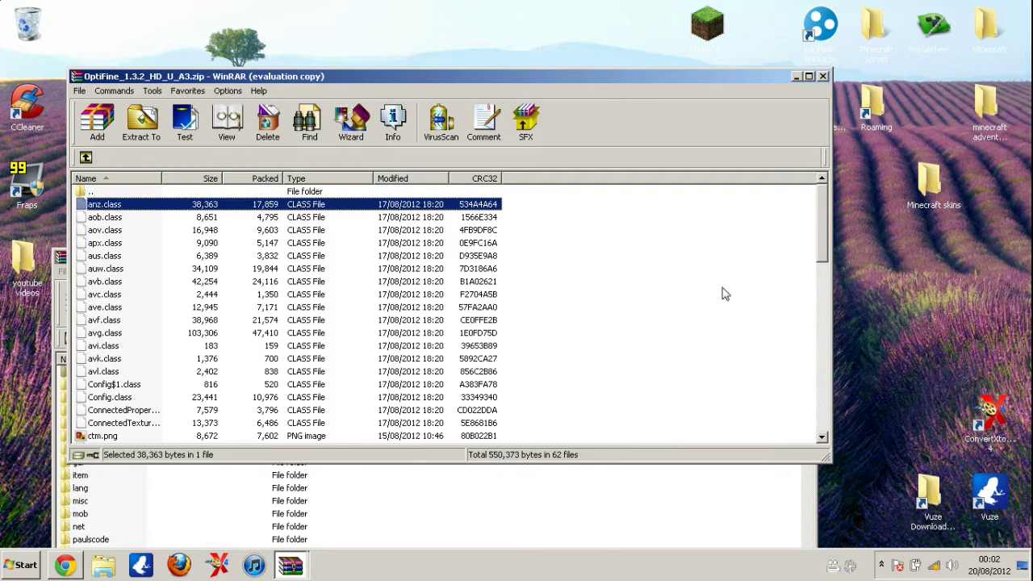
pyautogui.moveTo(821, 255); pyautogui.dragTo(820, 404)
pyautogui.hotkey('ctrl', 'a')
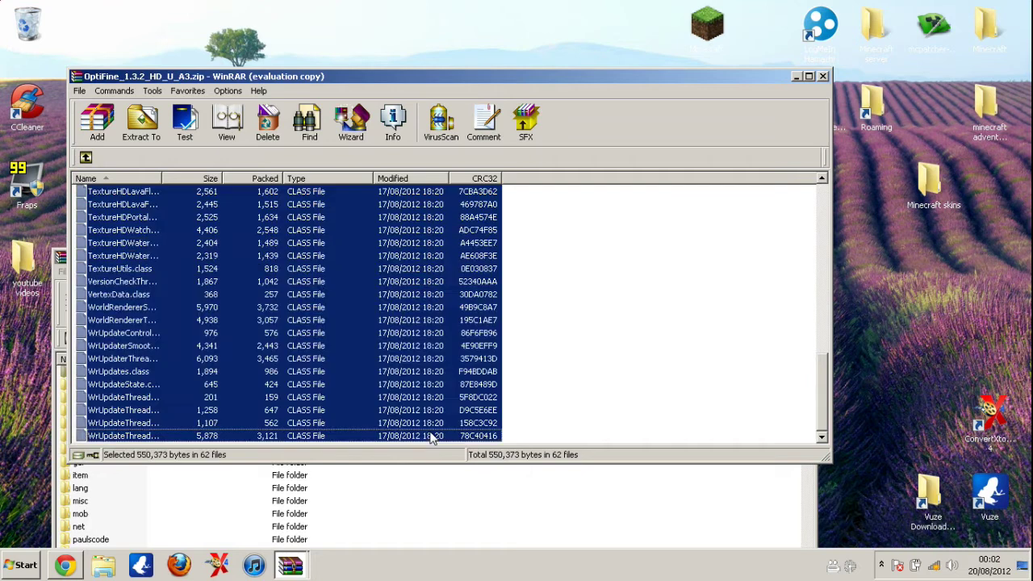
pyautogui.scroll(15, 412, 363)
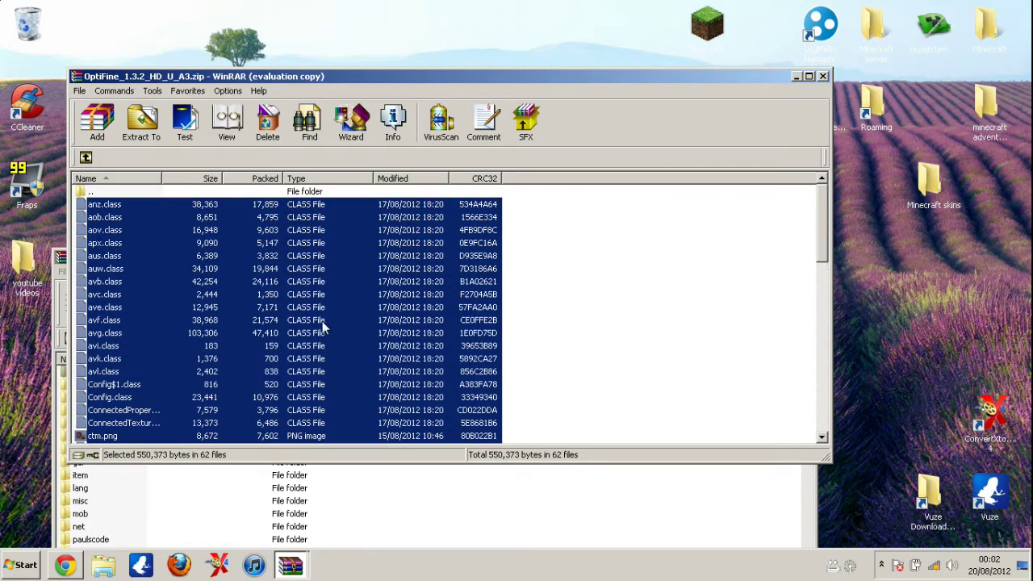
pyautogui.moveTo(250, 294); pyautogui.dragTo(715, 424)
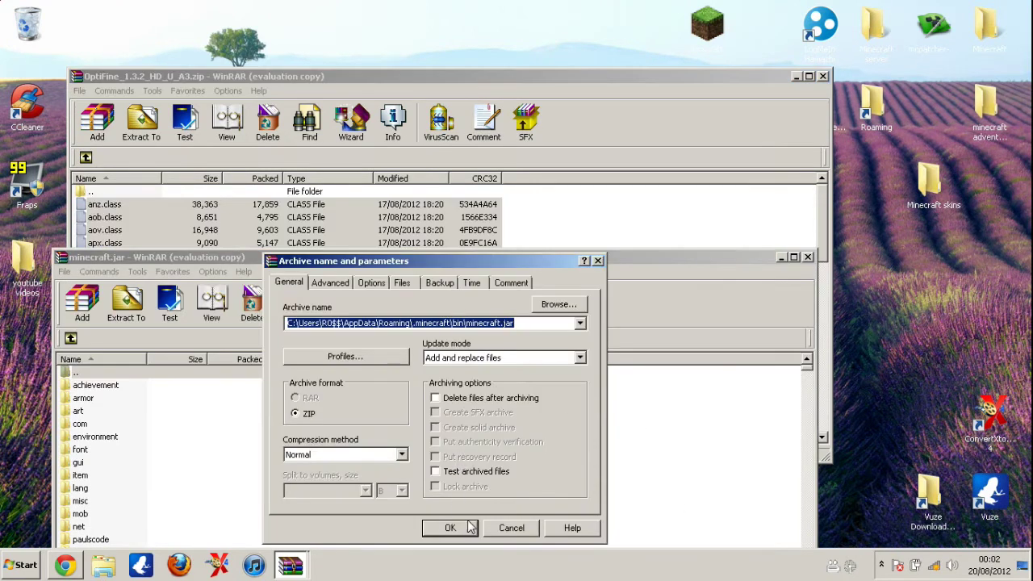
pyautogui.click(452, 528)
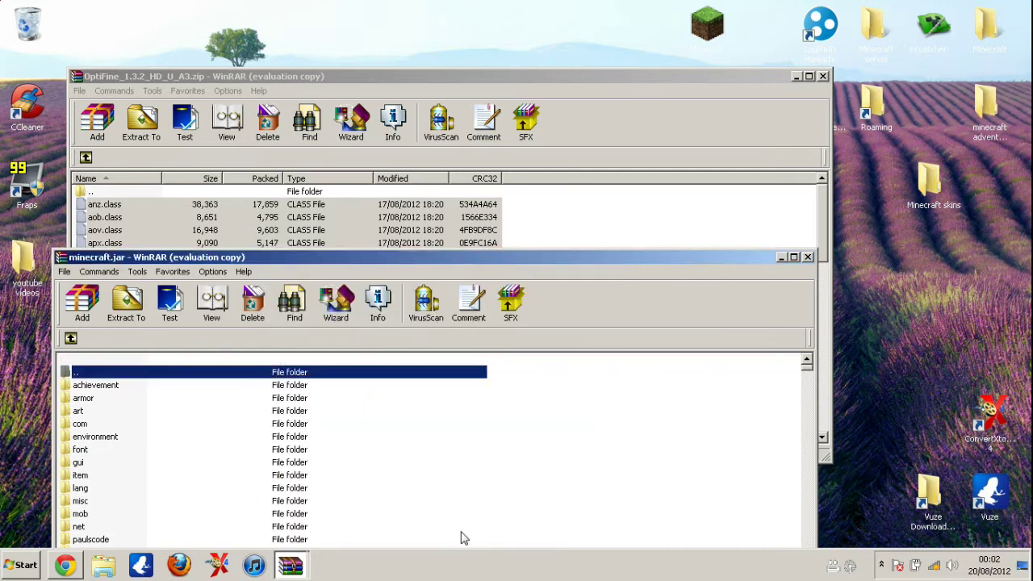
pyautogui.click(807, 258)
pyautogui.click(823, 76)
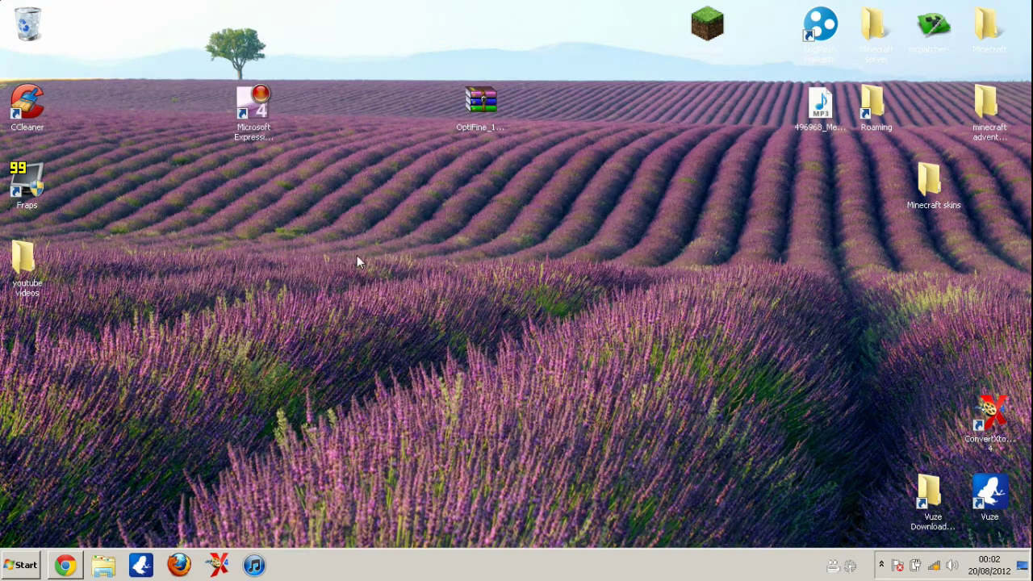
# - Run Minecraft from the desktop, allow the unverified program, and log in with the remembered credentials
pyautogui.click(714, 27)
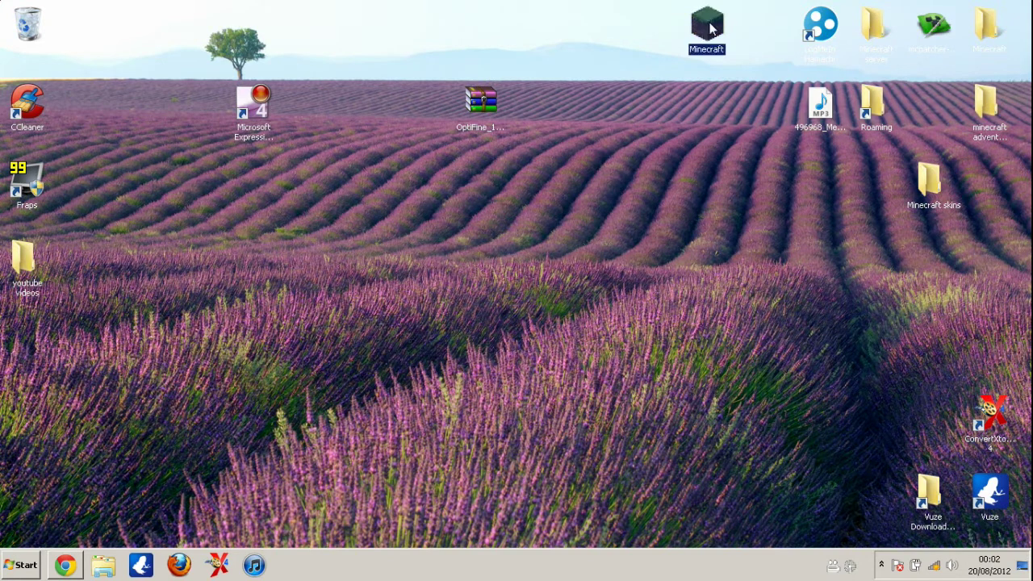
pyautogui.doubleClick(700, 42)
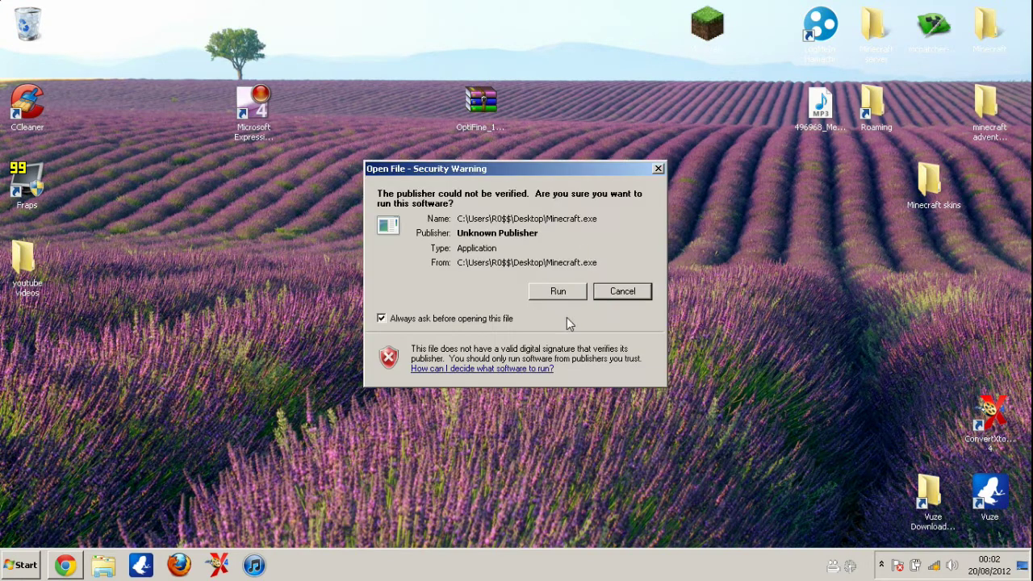
pyautogui.click(557, 290)
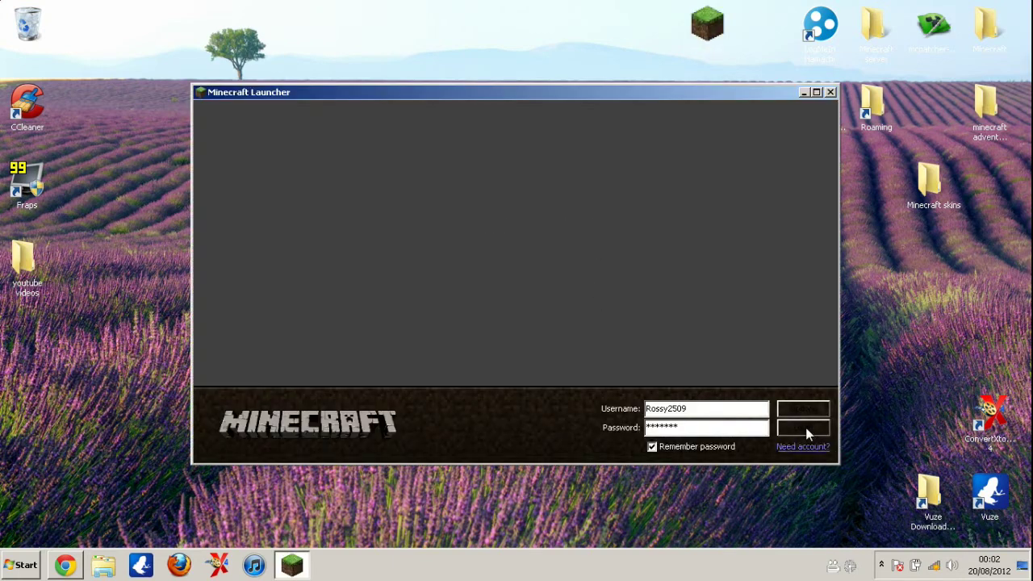
pyautogui.click(806, 430)
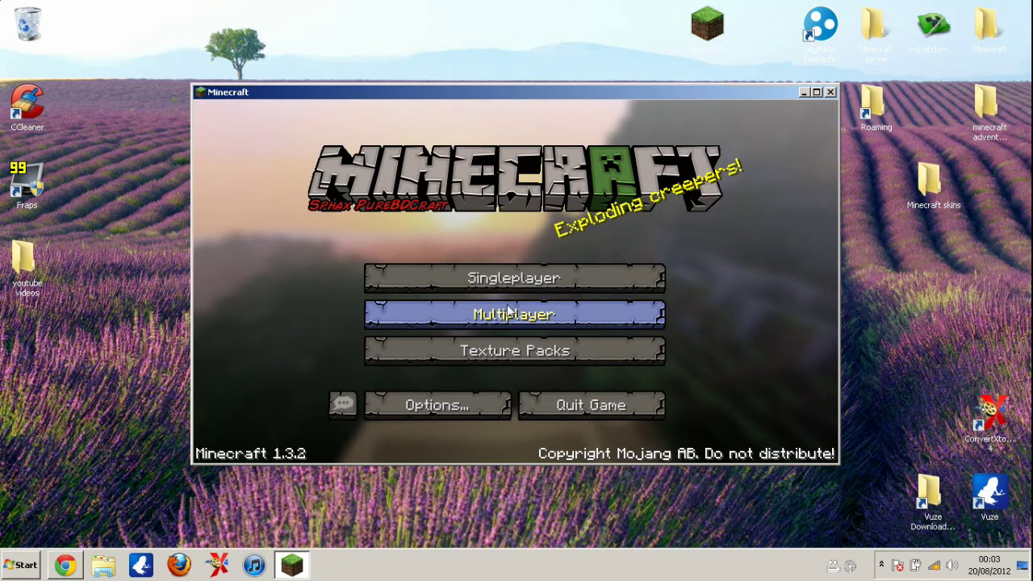
# - Load the singleplayer world named New World and move forward in it
pyautogui.click(508, 283)
pyautogui.click(397, 266)
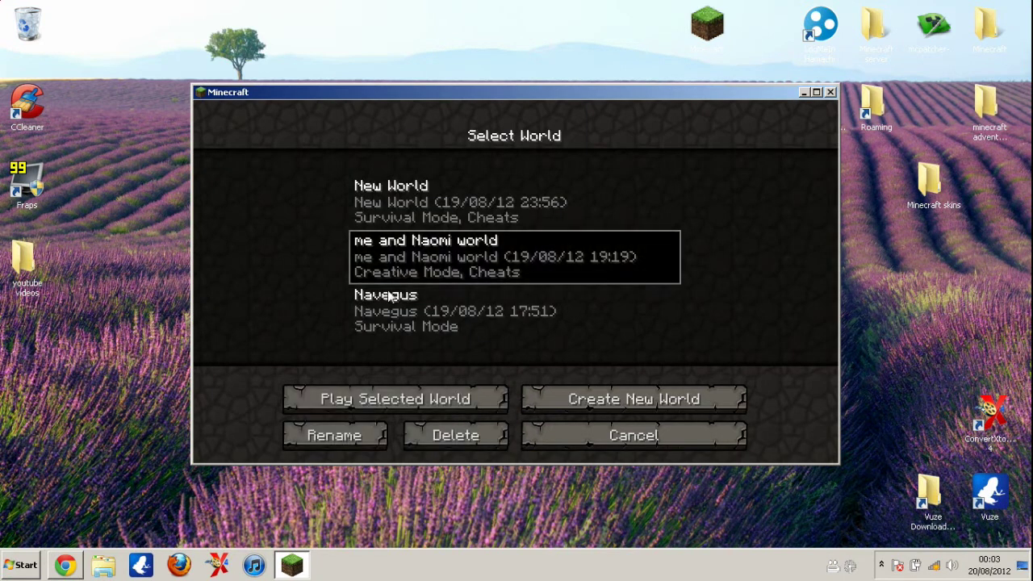
pyautogui.click(402, 204)
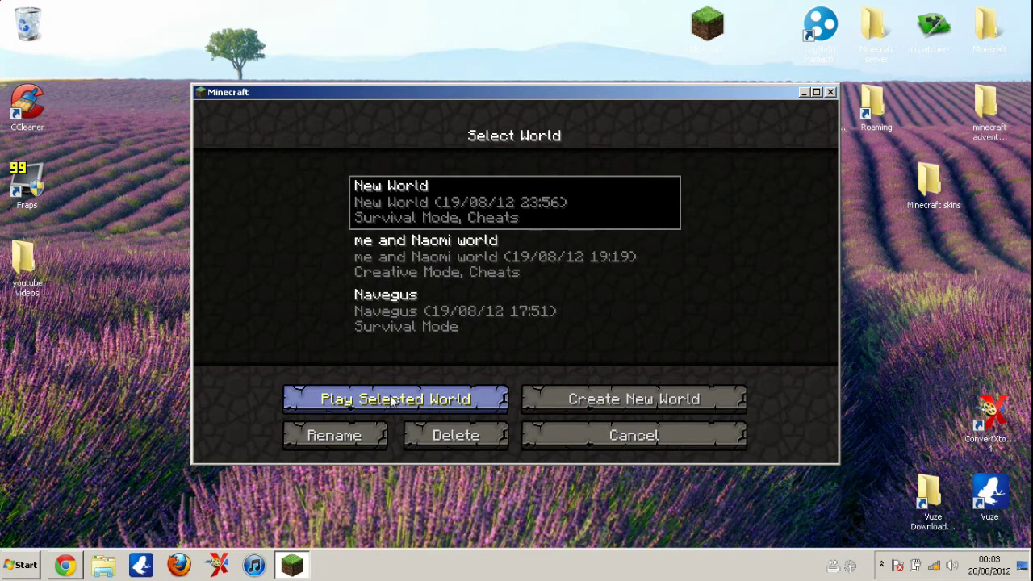
pyautogui.click(390, 401)
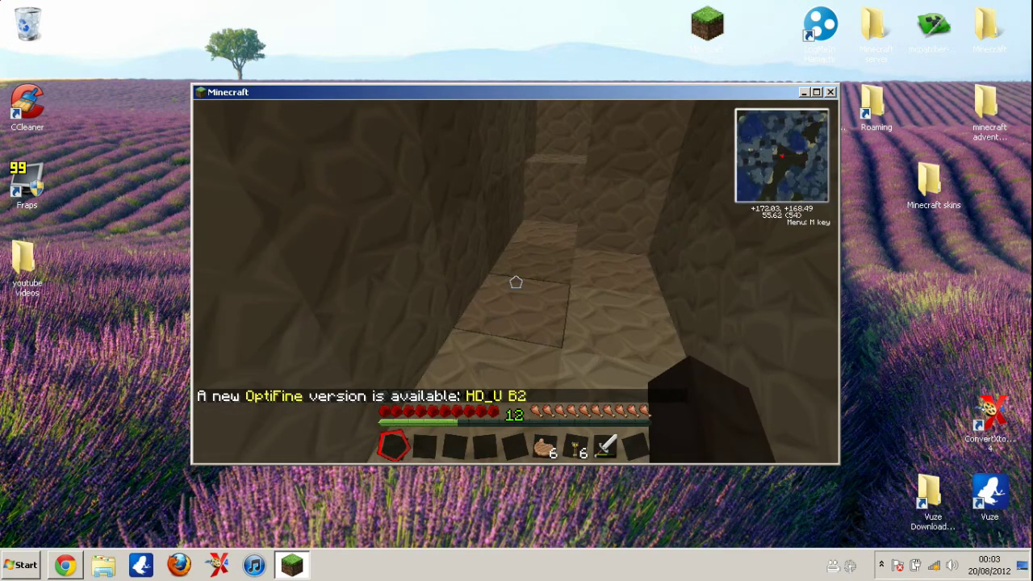
pyautogui.press('w')
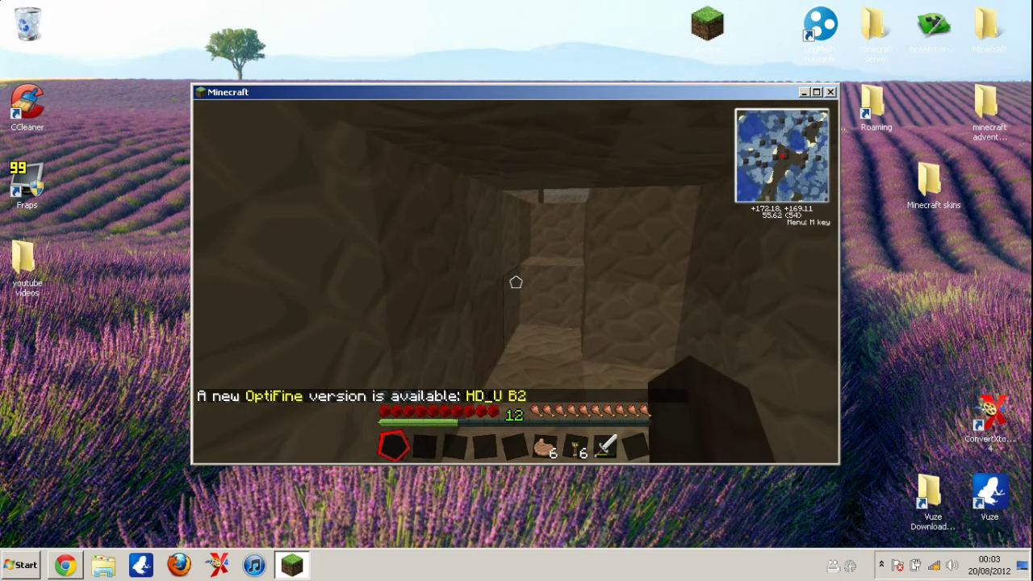
# - Turn Show Capes off in the detail options of the video settings
pyautogui.press('Escape')
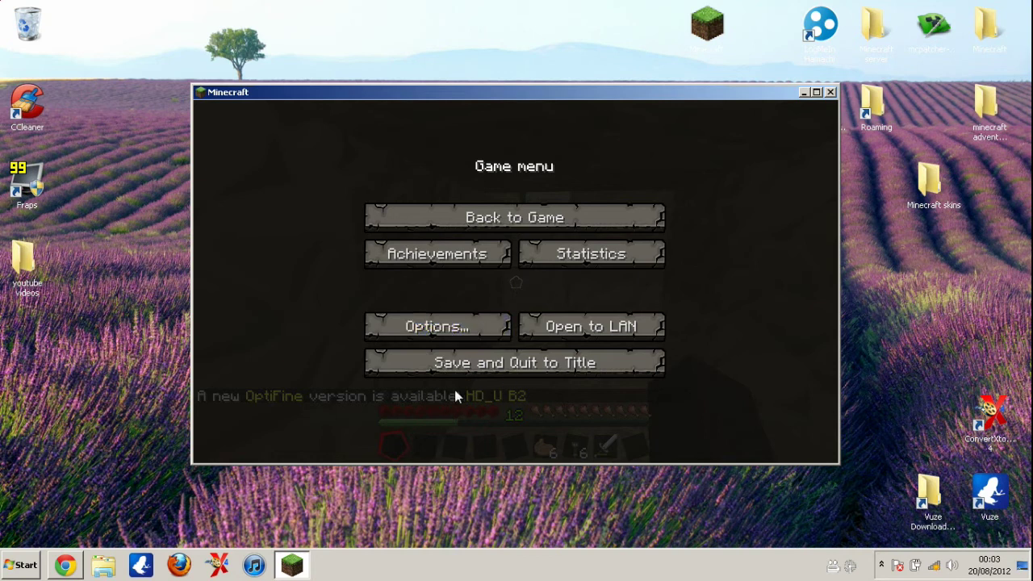
pyautogui.click(476, 323)
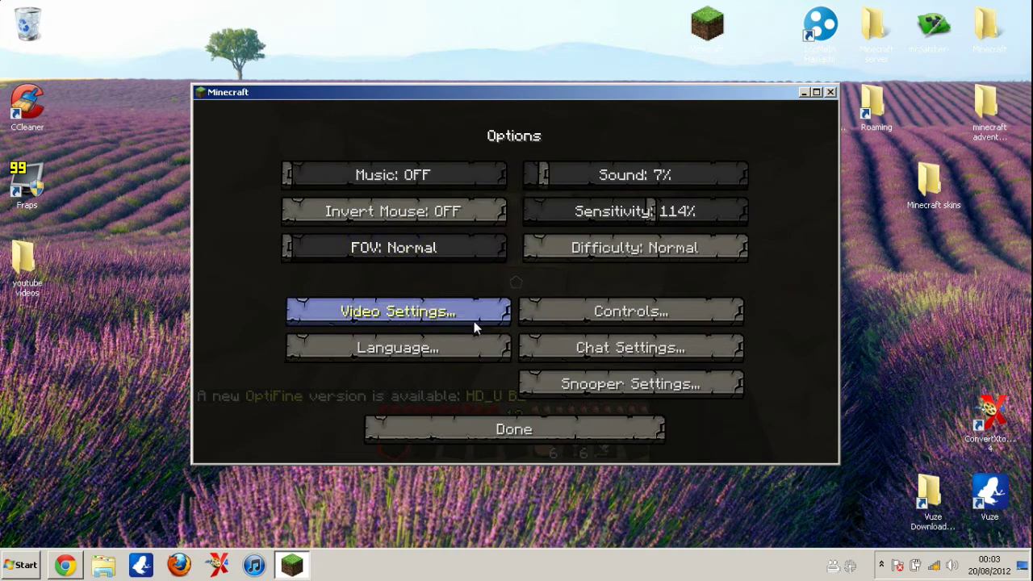
pyautogui.click(430, 323)
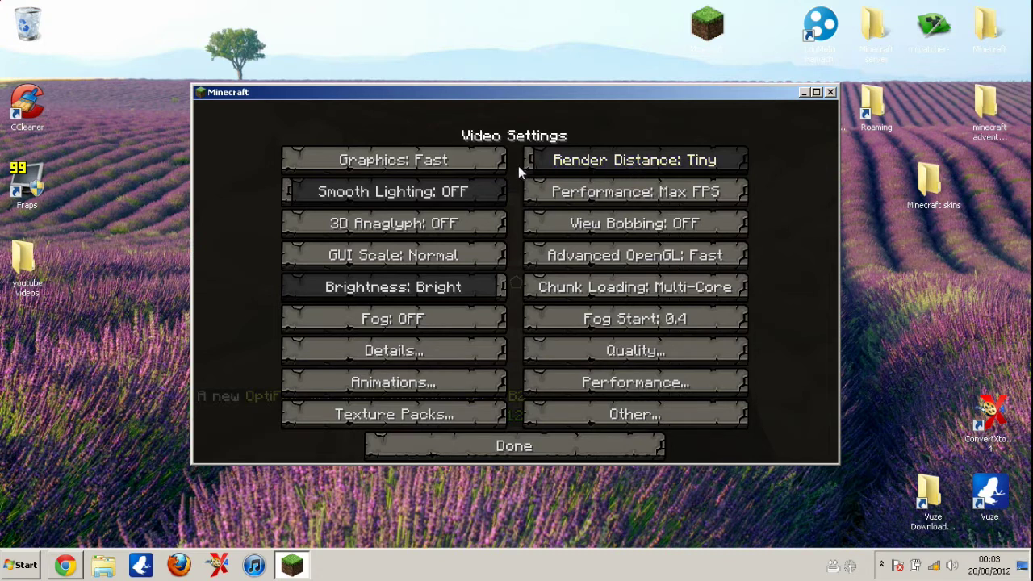
pyautogui.click(388, 358)
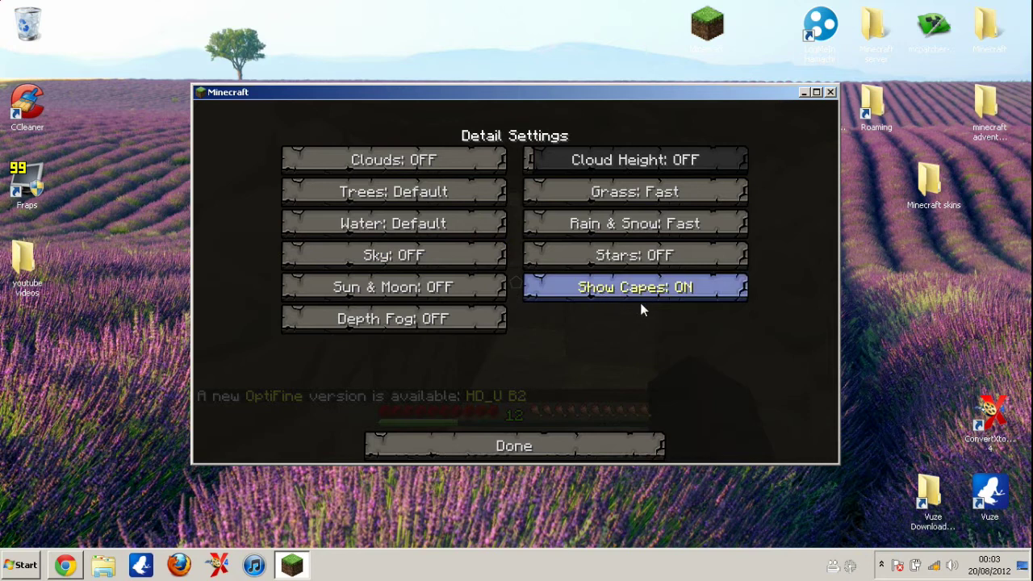
pyautogui.click(595, 298)
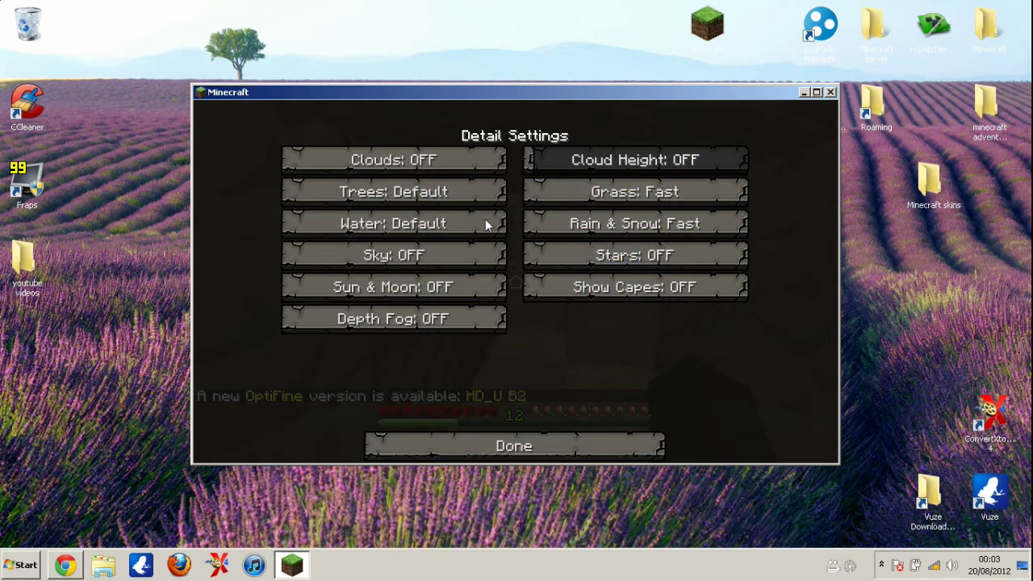
pyautogui.click(504, 445)
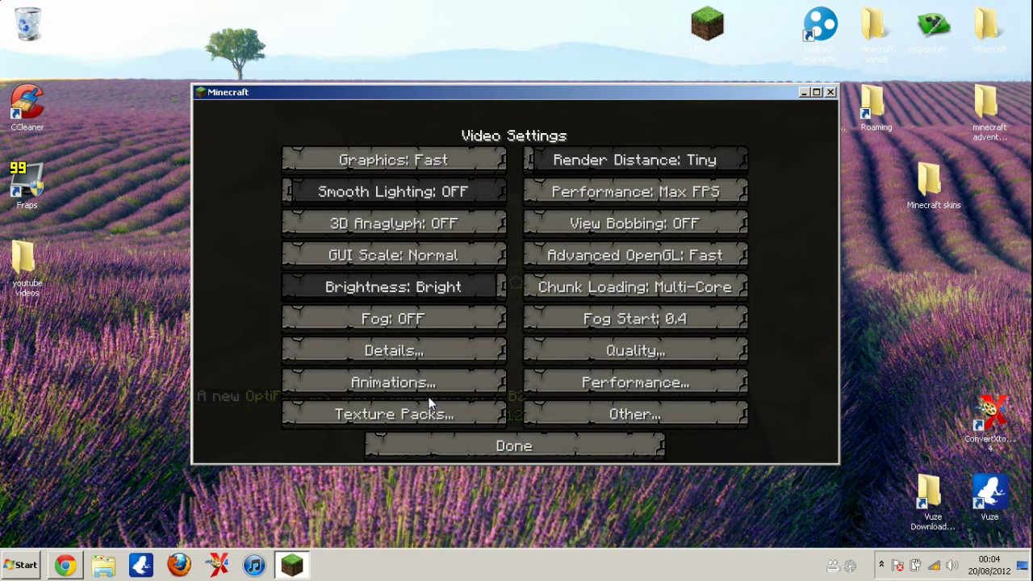
# - Review the animation, texture pack, quality and performance pages of the video settings, and return to the game
pyautogui.click(428, 387)
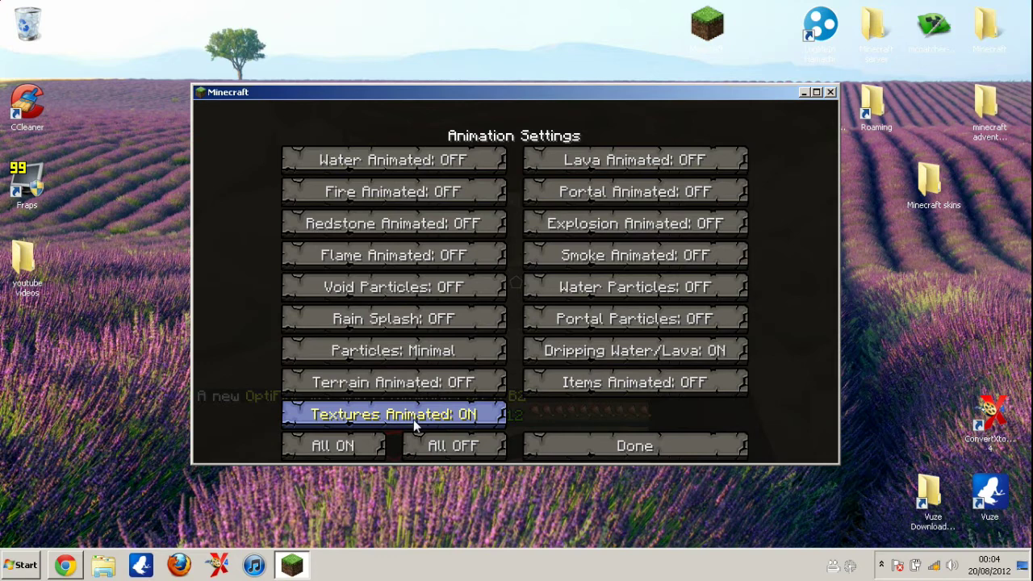
pyautogui.click(539, 449)
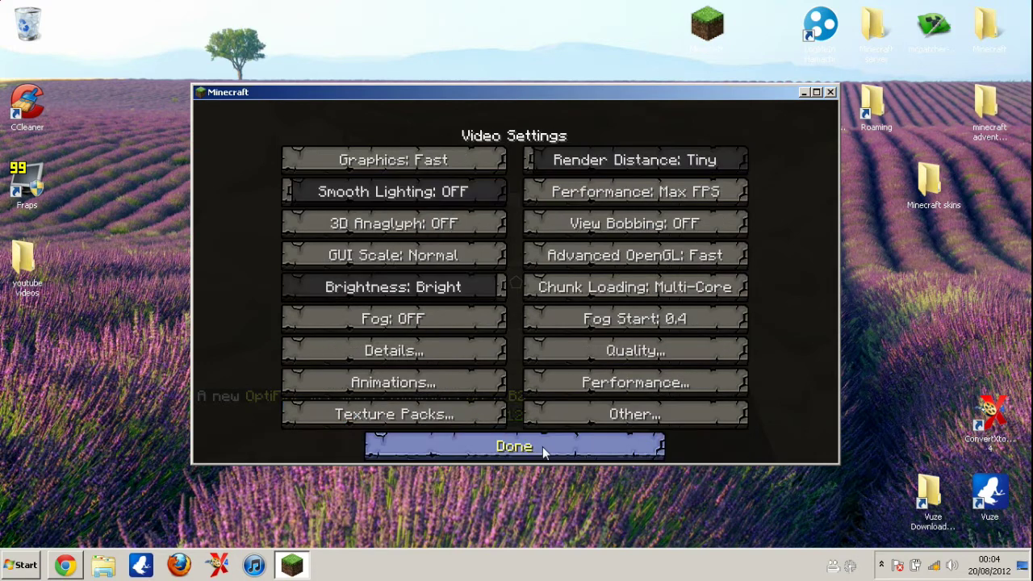
pyautogui.click(443, 414)
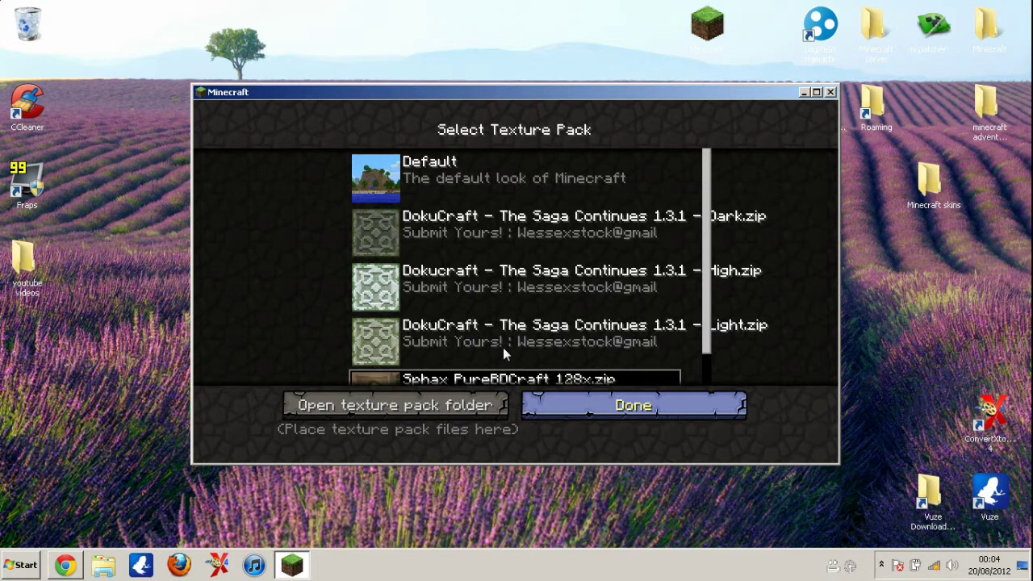
pyautogui.press('Escape')
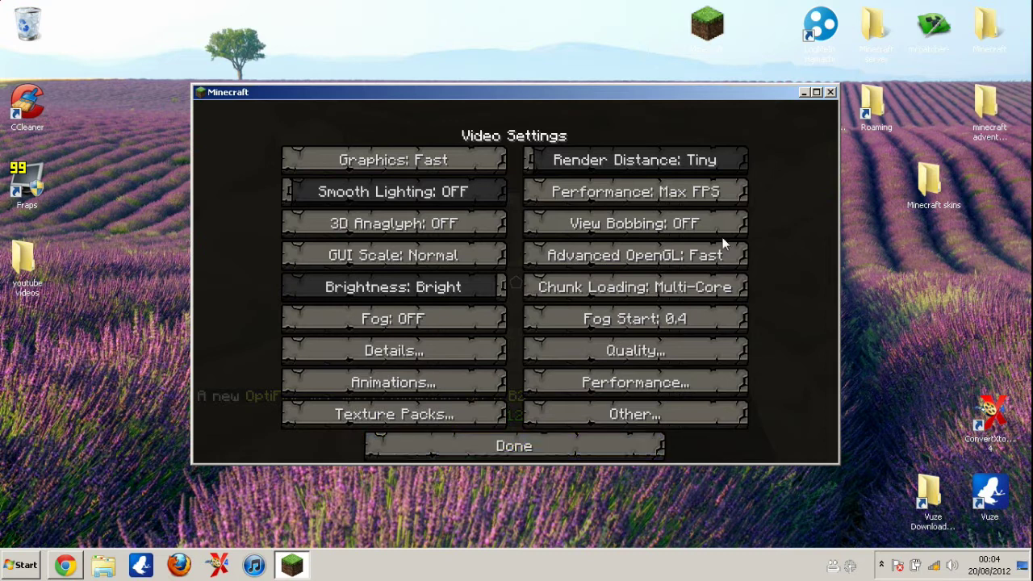
pyautogui.click(638, 349)
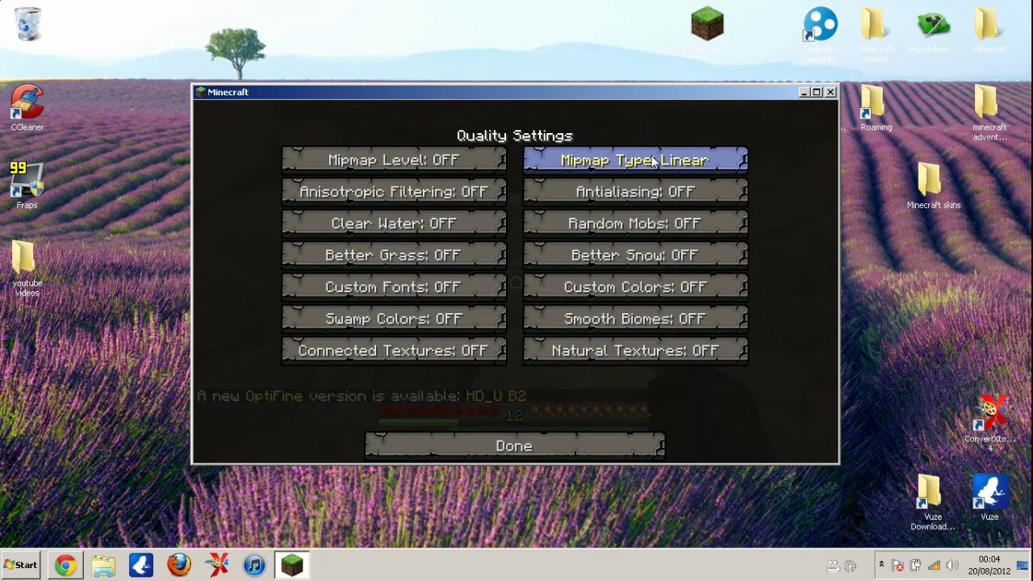
pyautogui.click(523, 436)
pyautogui.click(623, 386)
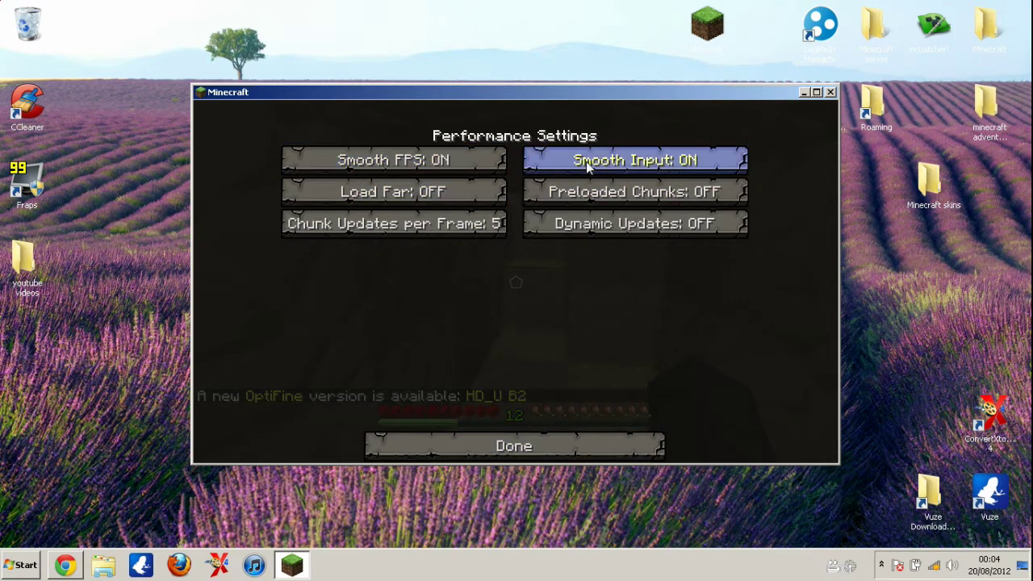
pyautogui.press('Escape')
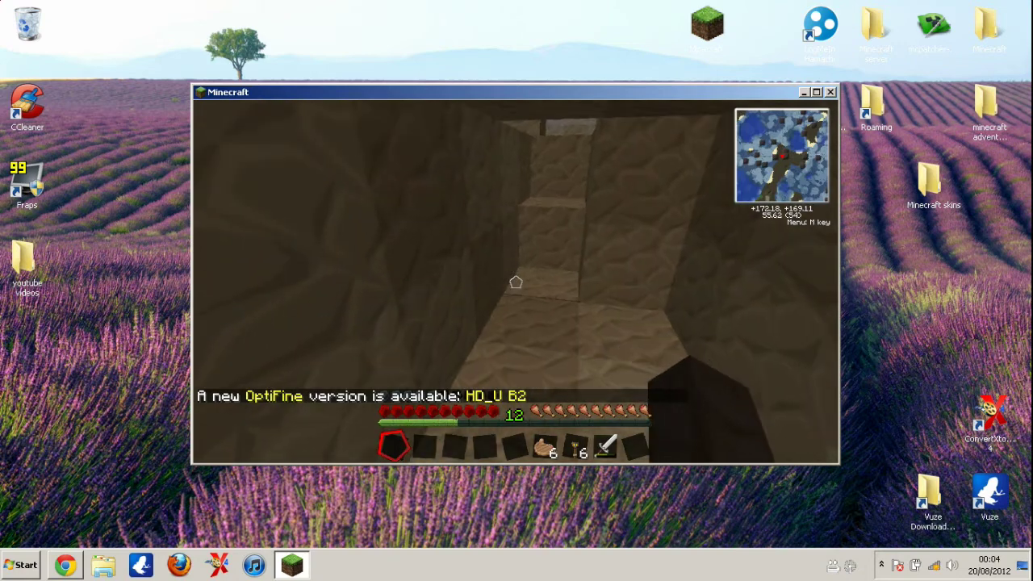
# - Walk up out of the narrow stone tunnel and across the open cave to check how the game runs
pyautogui.press('w')
pyautogui.scroll(5, 517, 282)
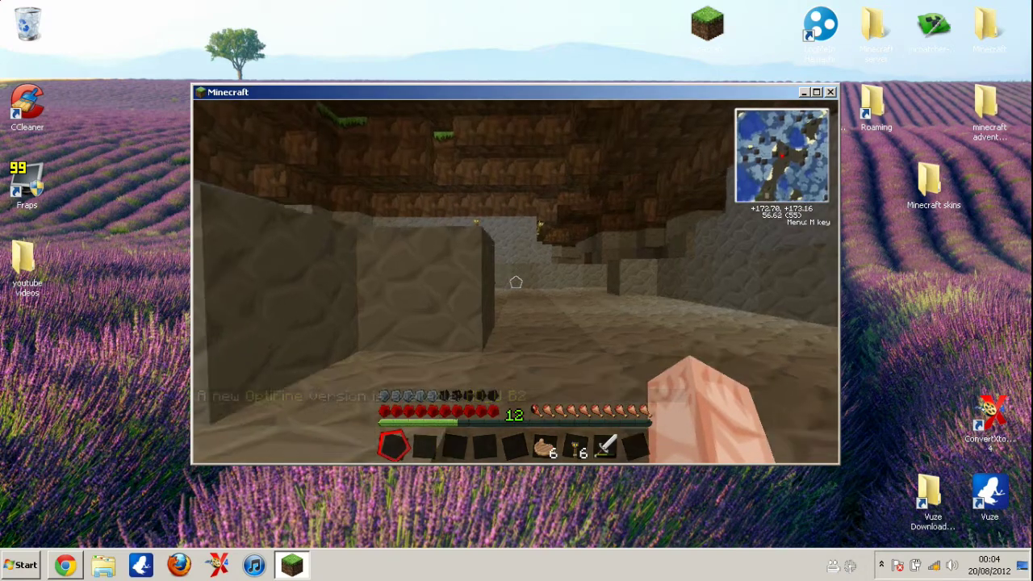
pyautogui.scroll(-5, 517, 282)
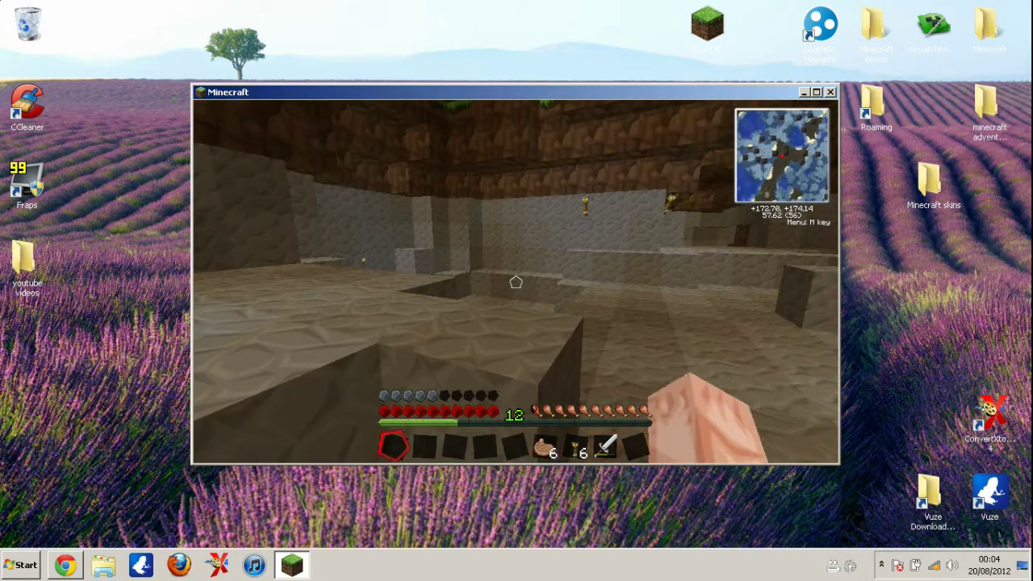
pyautogui.press('w')
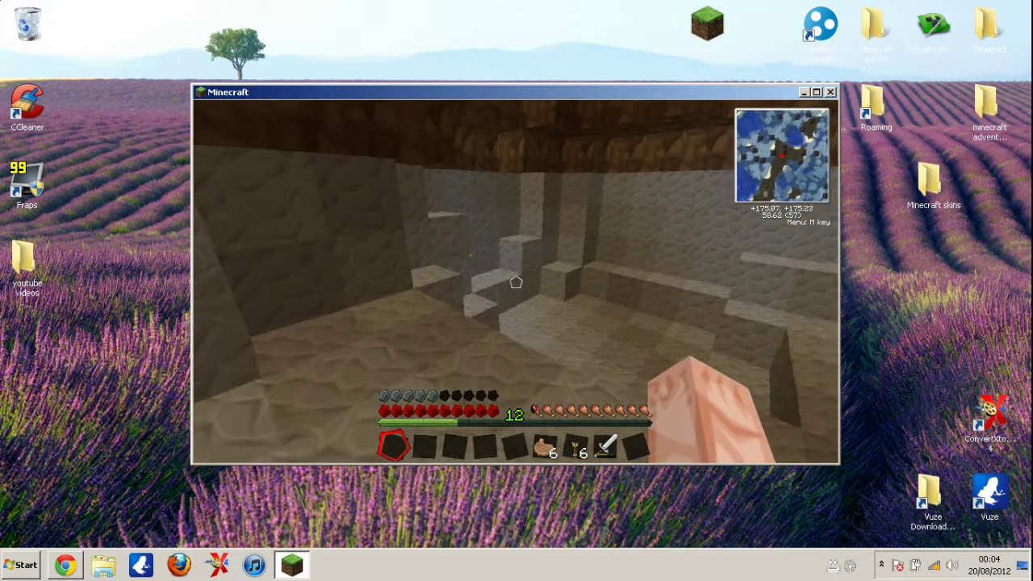
pyautogui.press('w')
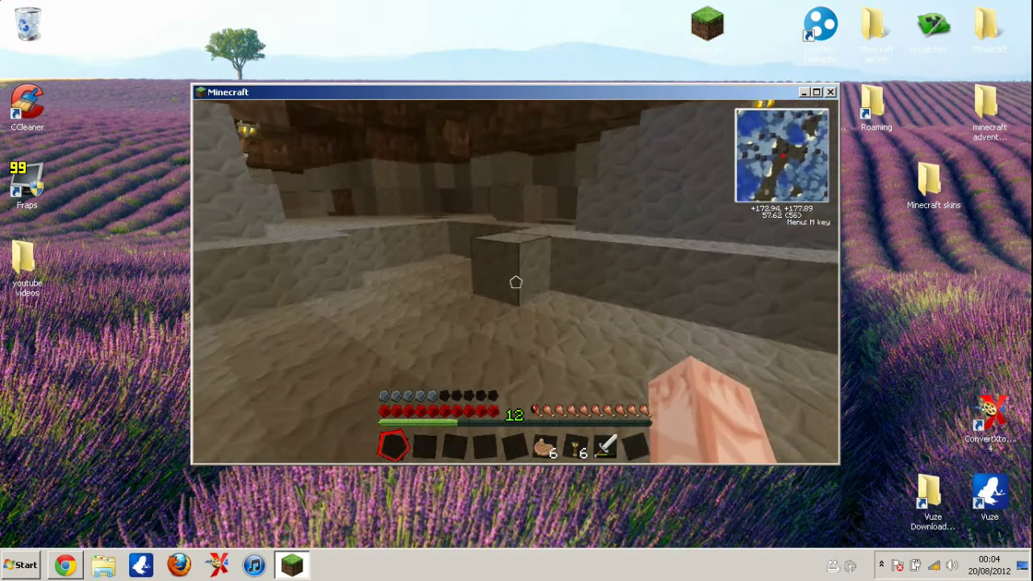
pyautogui.press('w')
# - Equip the sword and continue through the torch-lit cave into the narrow passage, pausing the game there
pyautogui.press('8')
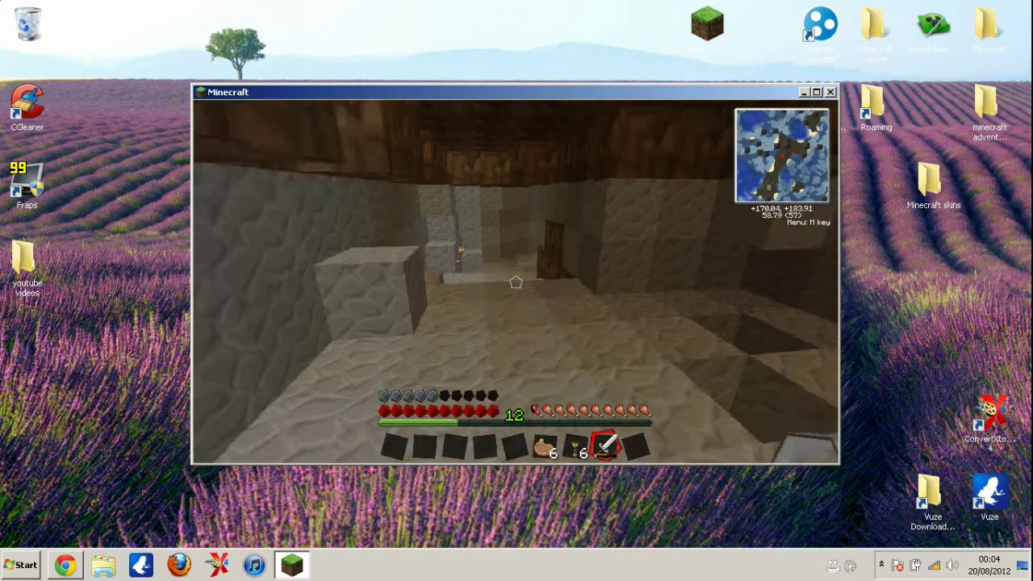
pyautogui.press('w')
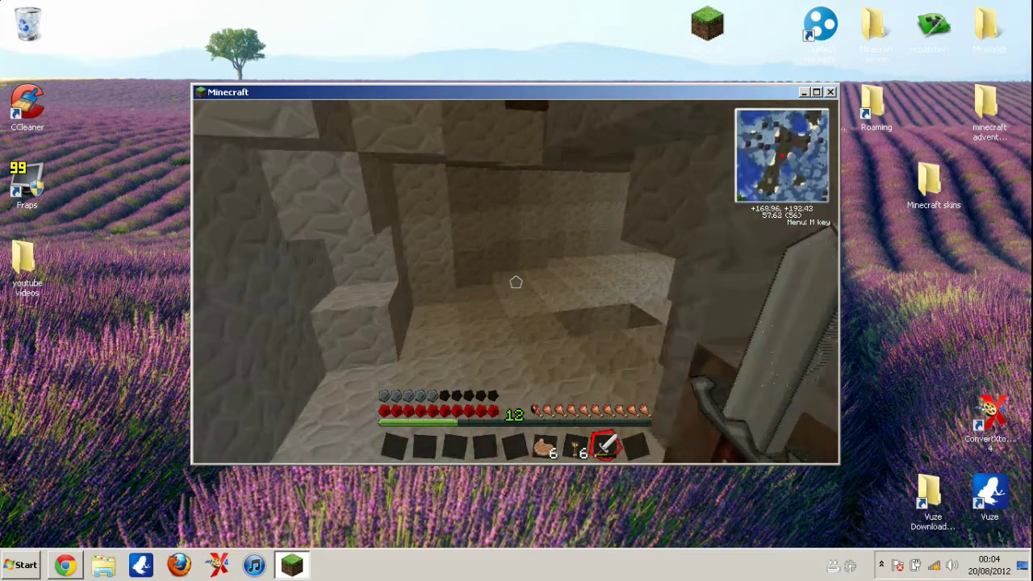
pyautogui.press('w')
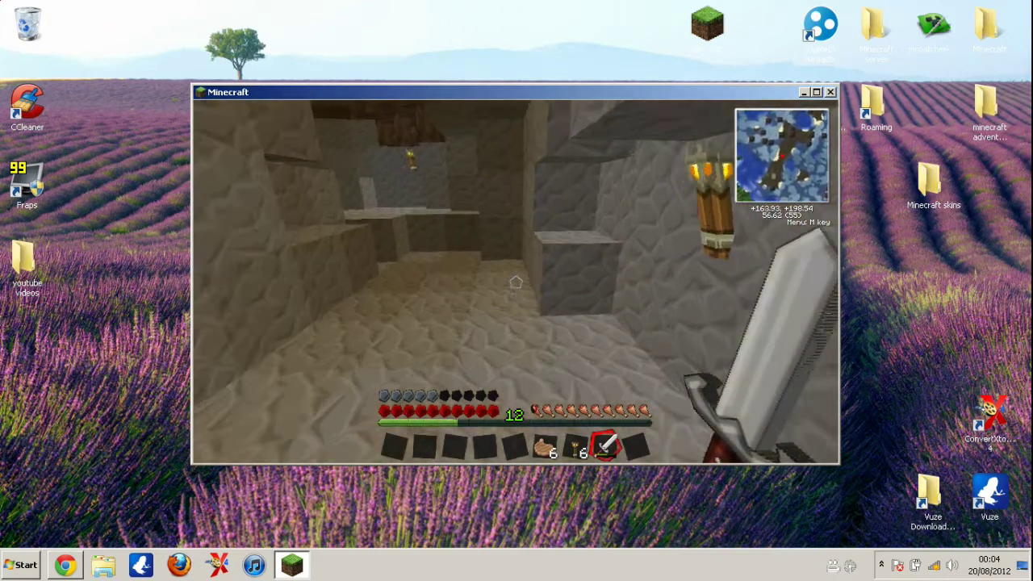
pyautogui.press('w')
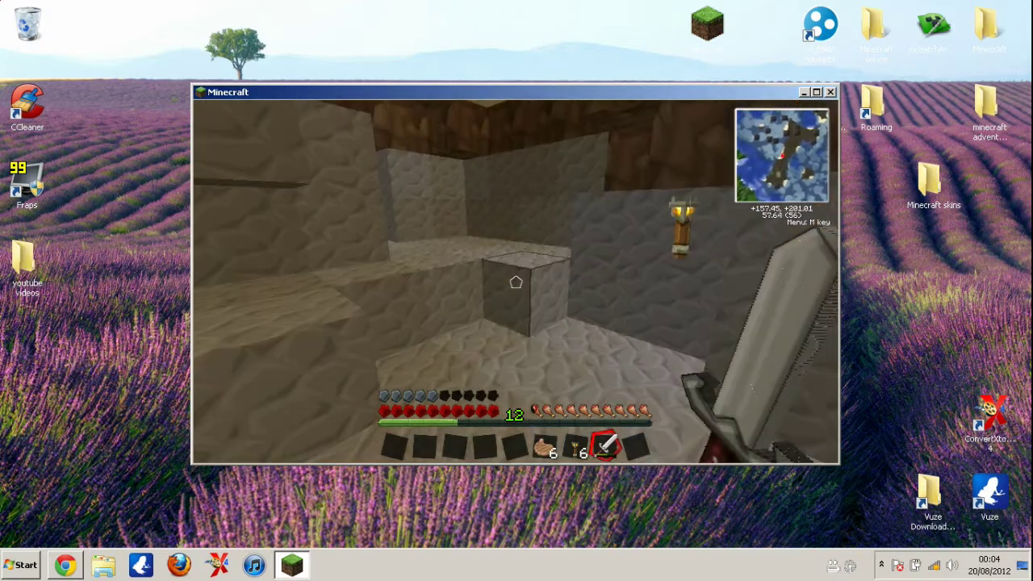
pyautogui.press('space')
pyautogui.press('w')
pyautogui.press('space')
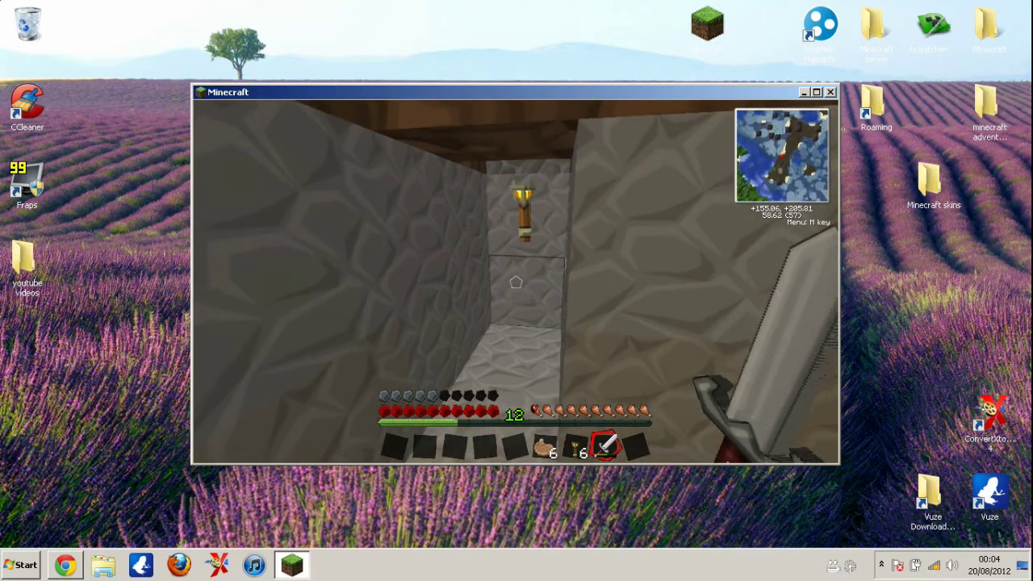
pyautogui.press('Escape')
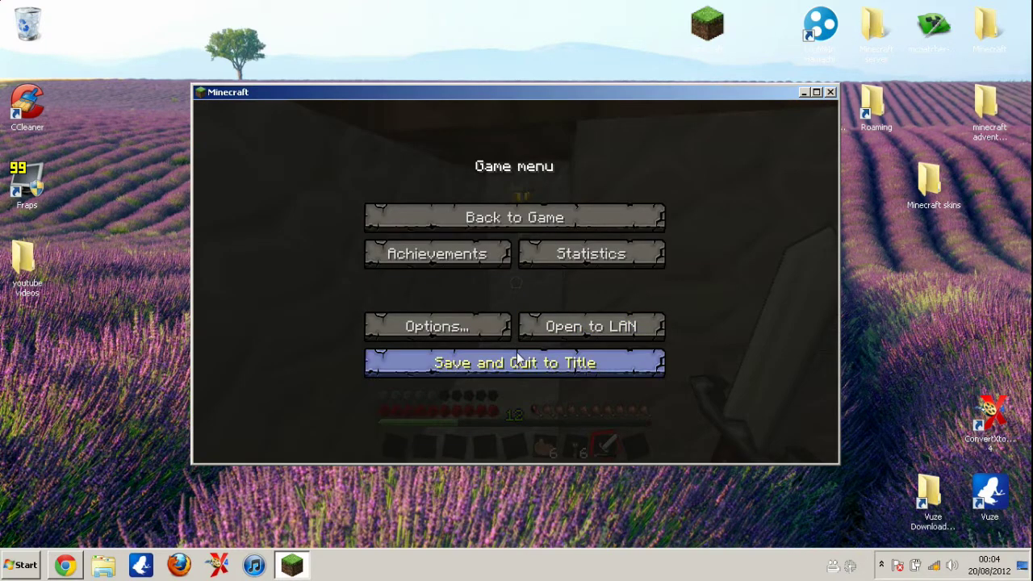